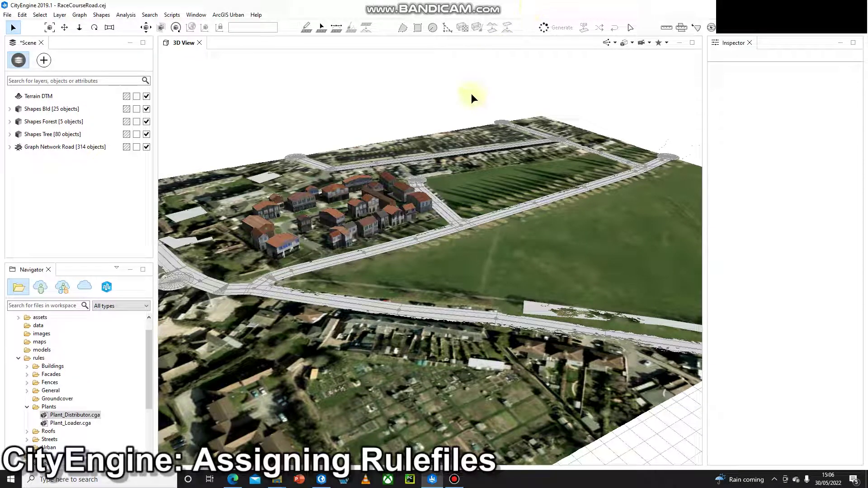
# Zoom in and out around the RaceCourseRoad 3D scene to inspect it.
pyautogui.scroll(2, 367, 203)
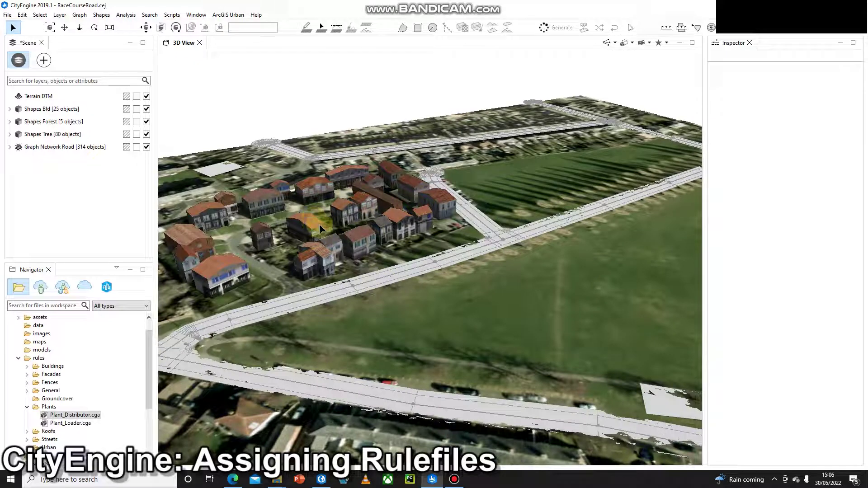
pyautogui.scroll(-4, 443, 280)
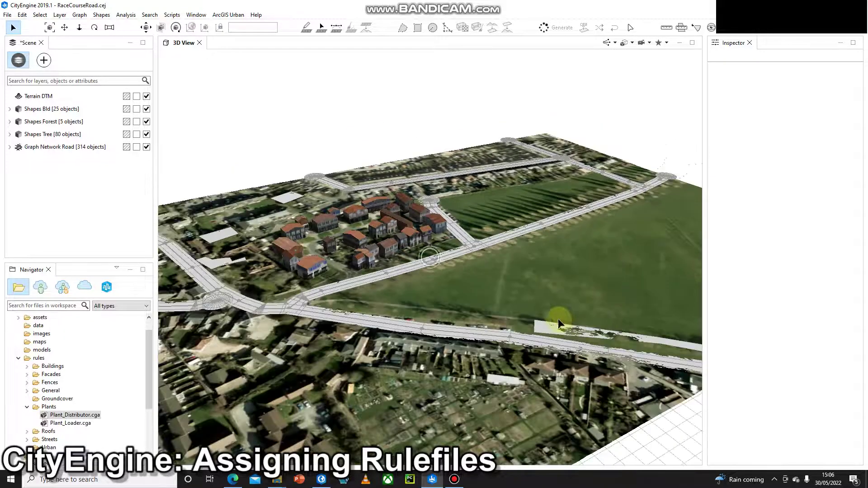
pyautogui.scroll(2, 569, 307)
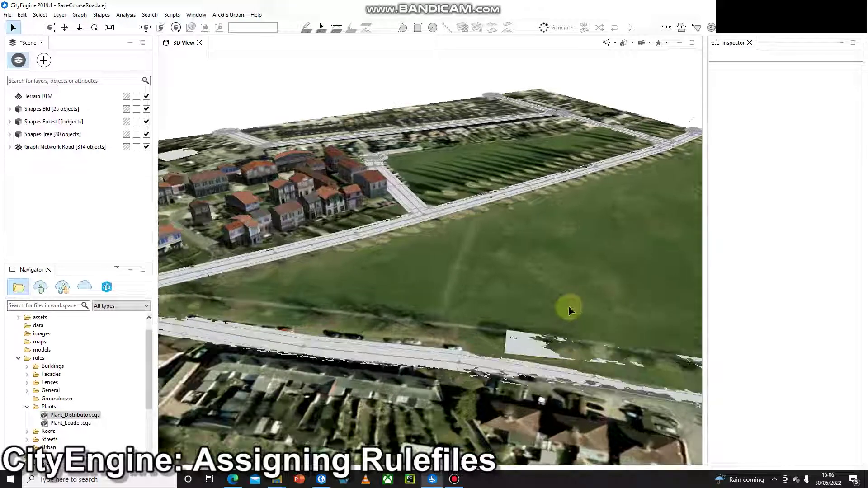
pyautogui.click(338, 177)
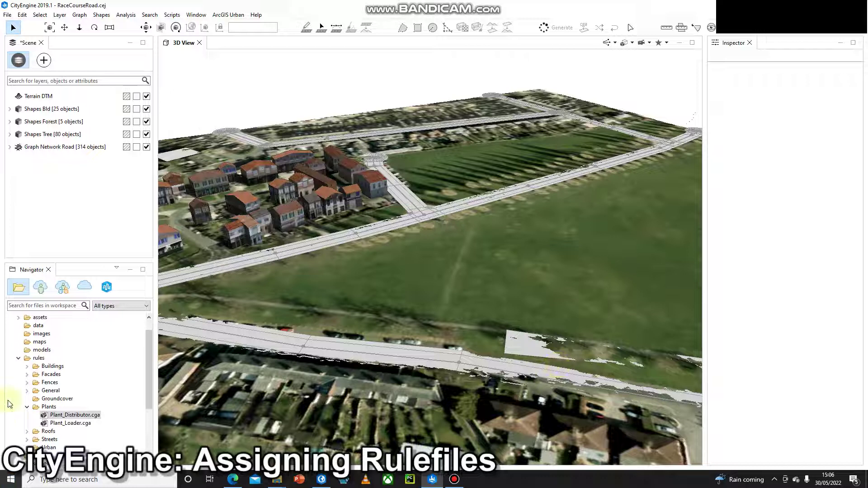
pyautogui.scroll(1, 40, 357)
pyautogui.scroll(-1, 45, 382)
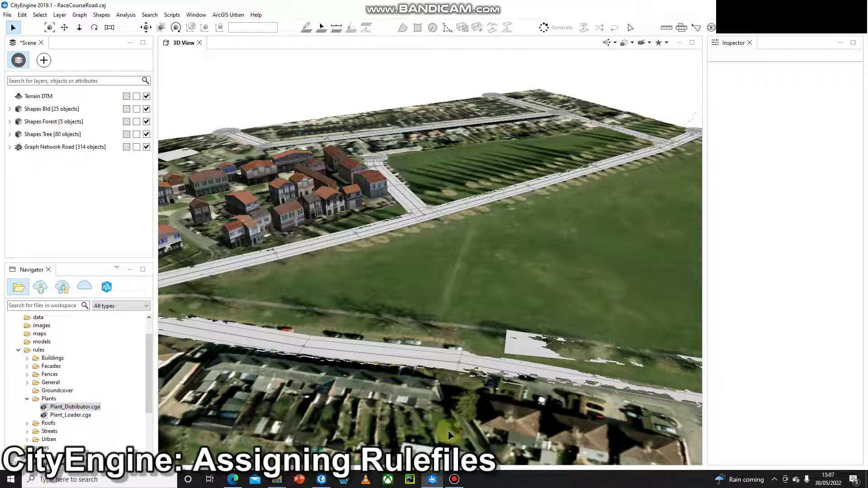
# Review the Tree, Road, Forest and BuildingHeight layers in ArcGIS Pro, then return to CityEngine.
pyautogui.click(321, 479)
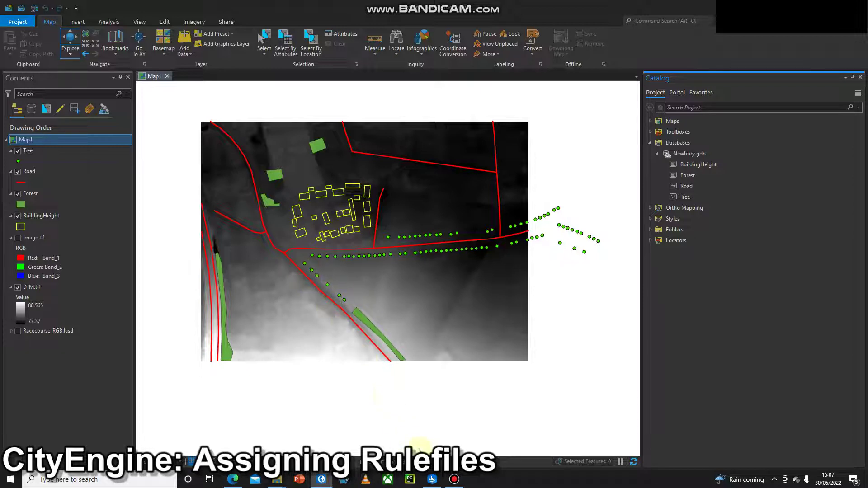
pyautogui.click(432, 480)
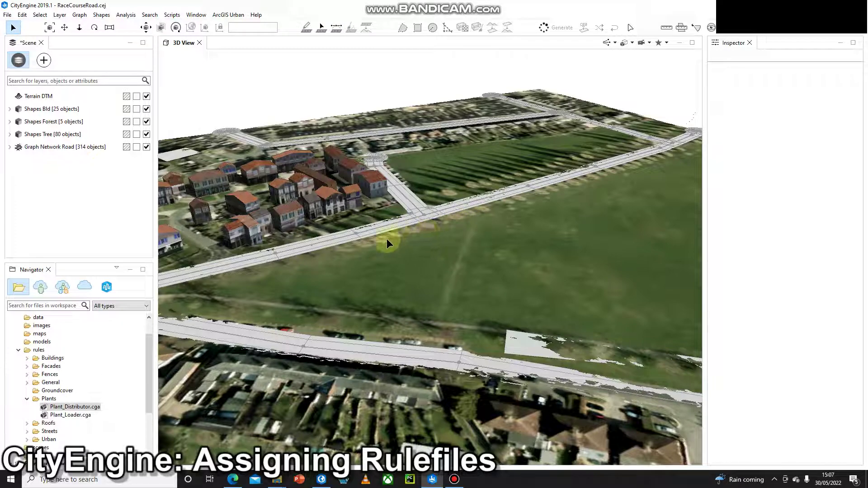
pyautogui.scroll(6, 380, 241)
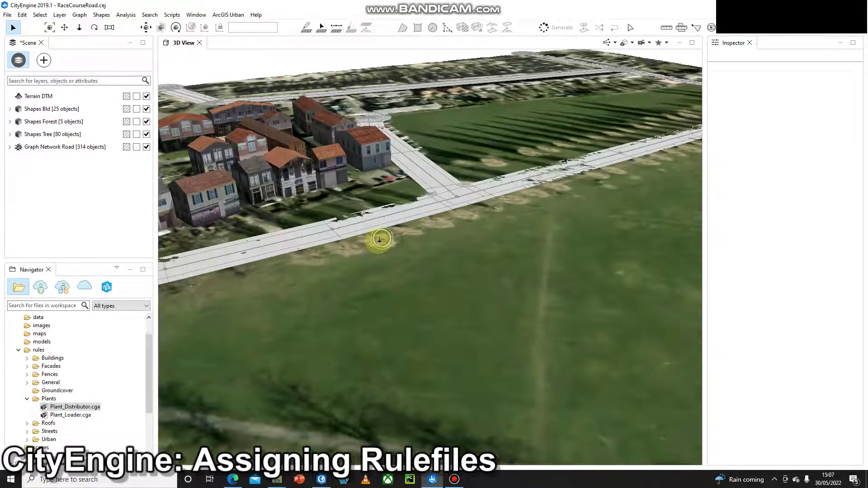
pyautogui.scroll(2, 377, 244)
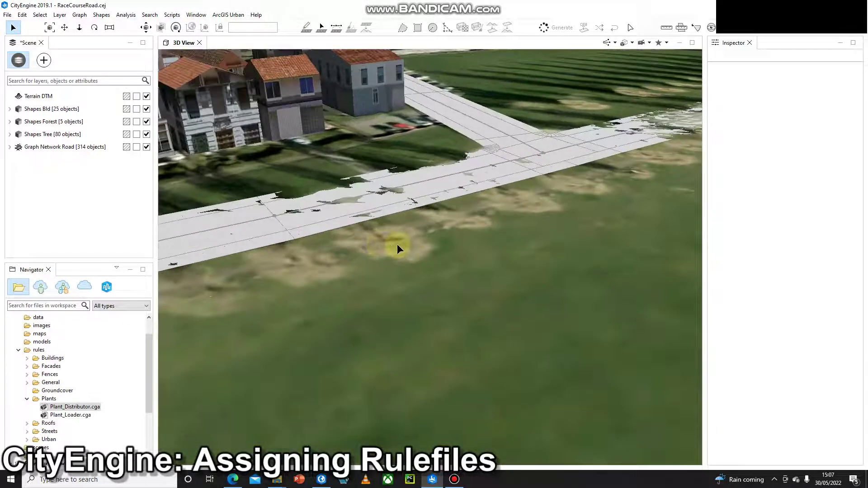
pyautogui.scroll(2, 398, 245)
pyautogui.scroll(8, 394, 243)
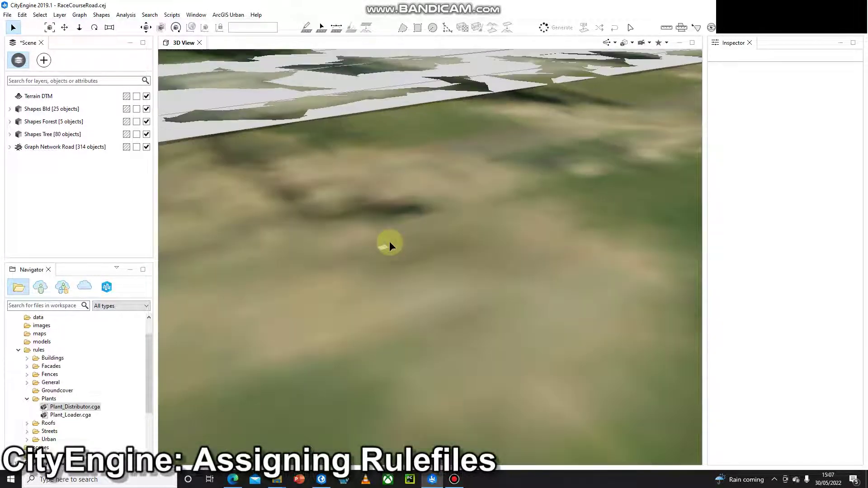
pyautogui.scroll(2, 382, 260)
pyautogui.scroll(-2, 381, 258)
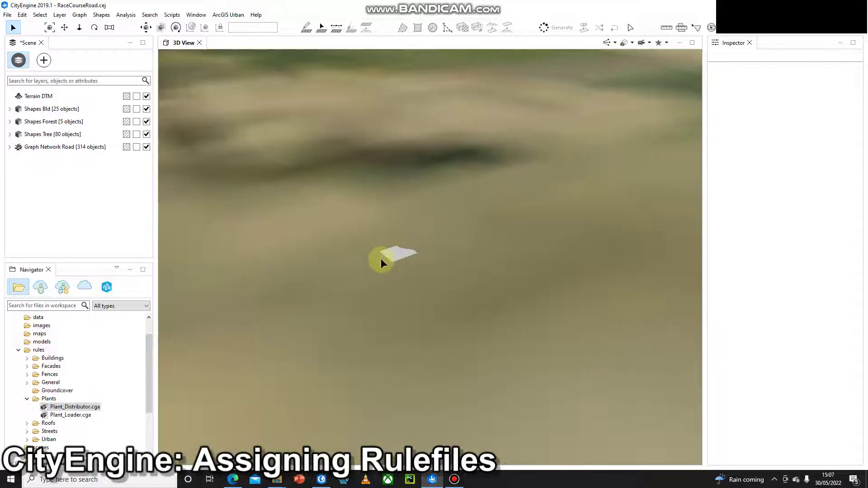
pyautogui.scroll(-3, 389, 249)
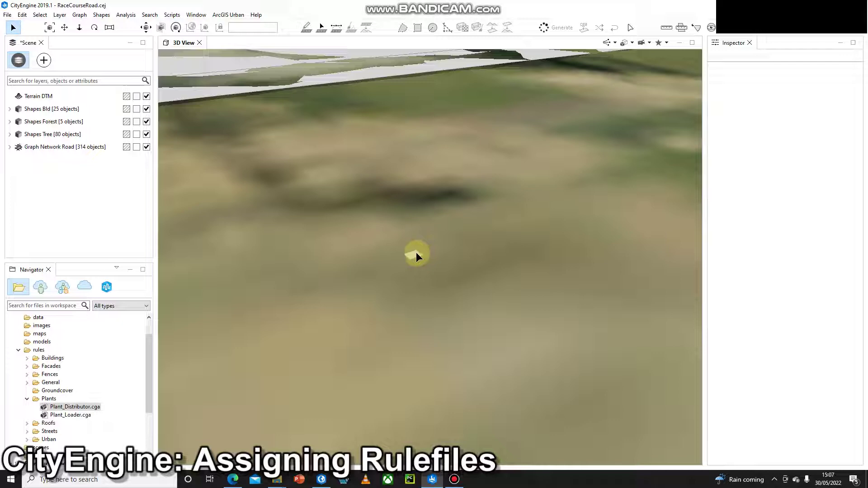
pyautogui.scroll(-6, 416, 253)
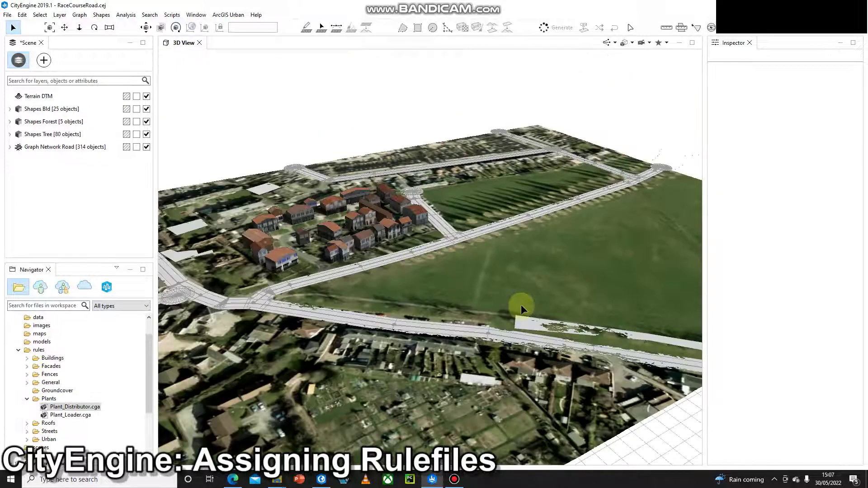
pyautogui.scroll(3, 521, 304)
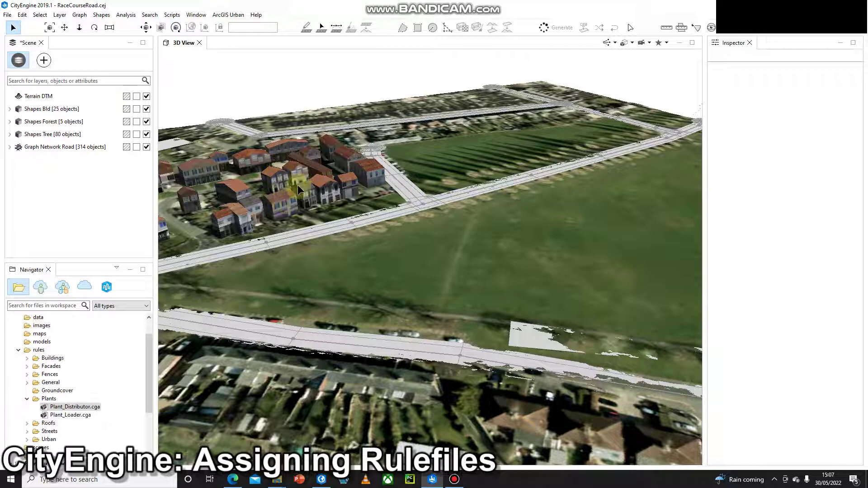
# Apply the Plant_Distributor.cga rule to the forest polygon beside the road.
pyautogui.click(532, 340)
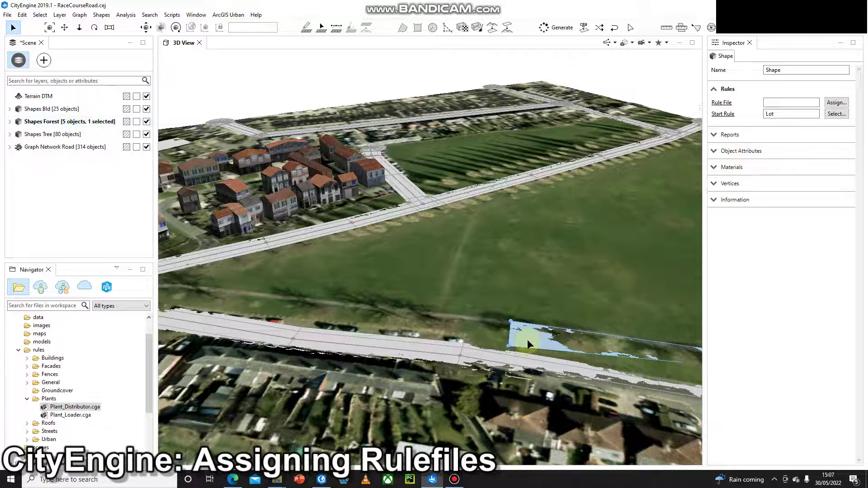
pyautogui.keyDown('alt'); pyautogui.moveTo(528, 339); pyautogui.dragTo(575, 306); pyautogui.keyUp('alt')
pyautogui.scroll(2, 574, 307)
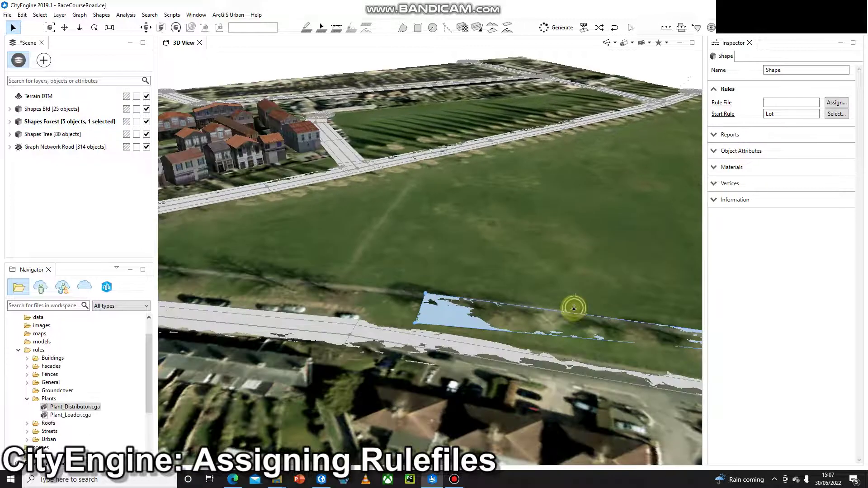
pyautogui.moveTo(77, 409); pyautogui.dragTo(449, 357)
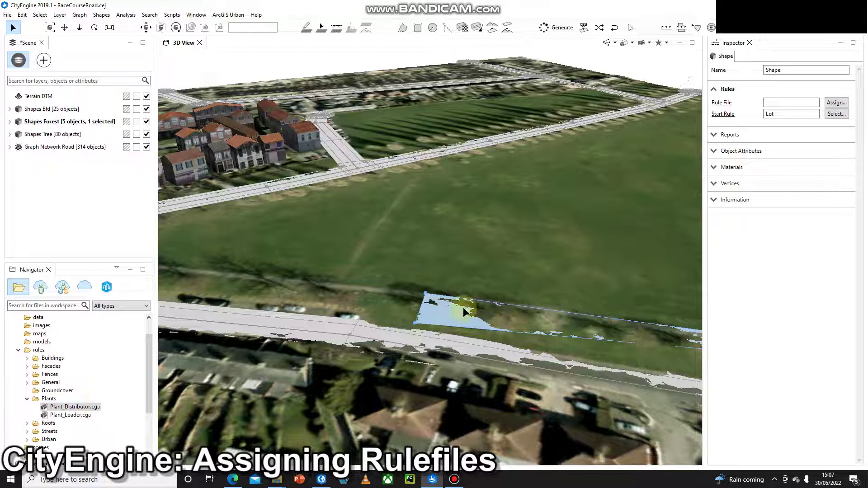
pyautogui.moveTo(464, 309); pyautogui.dragTo(485, 320)
pyautogui.moveTo(262, 316); pyautogui.dragTo(438, 304)
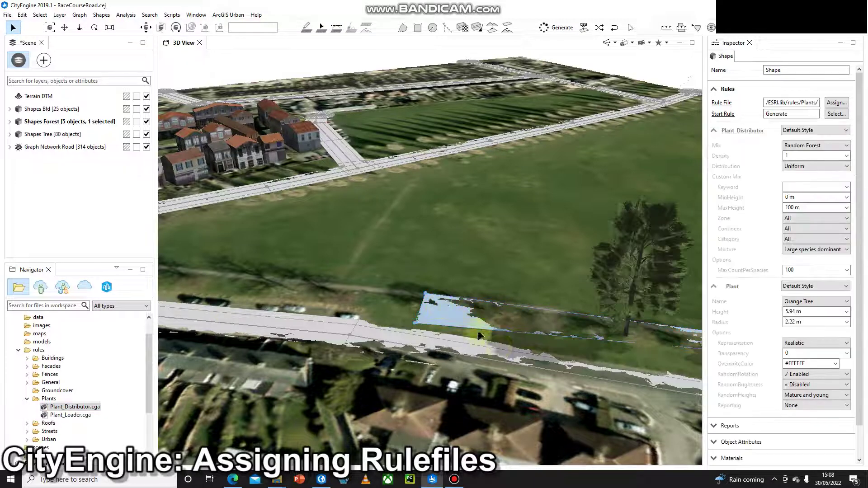
pyautogui.keyDown('alt'); pyautogui.moveTo(570, 339); pyautogui.dragTo(573, 257); pyautogui.keyUp('alt')
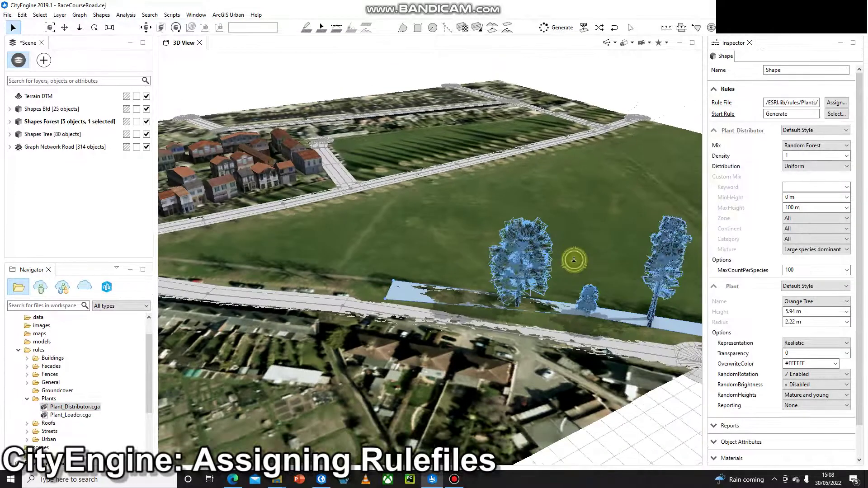
# Orbit around the newly generated forest trees to inspect them.
pyautogui.click(94, 27)
pyautogui.moveTo(389, 244); pyautogui.dragTo(582, 259)
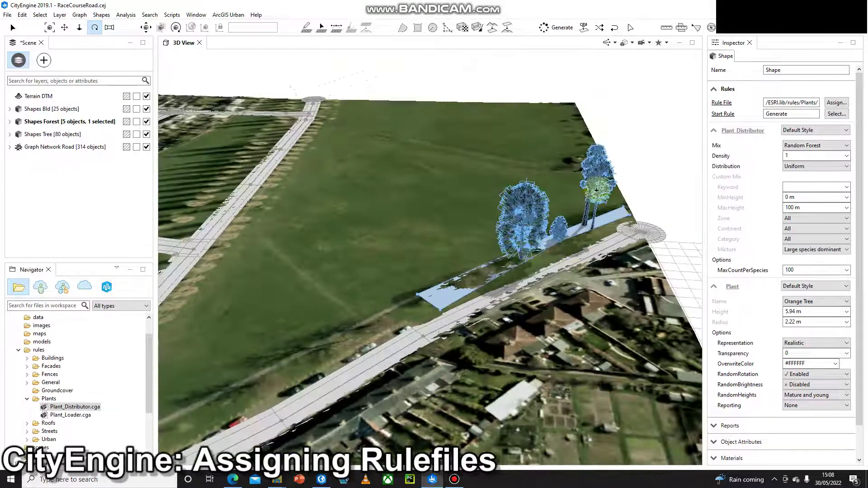
pyautogui.scroll(3, 596, 190)
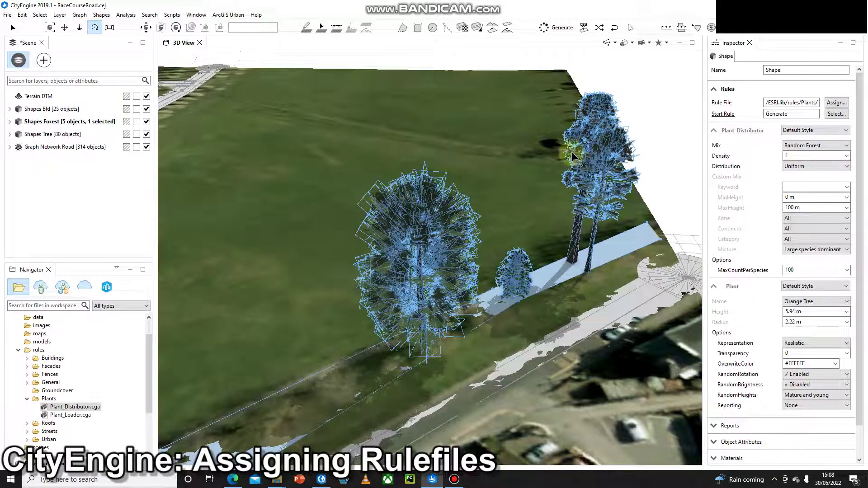
pyautogui.moveTo(511, 215); pyautogui.dragTo(539, 192)
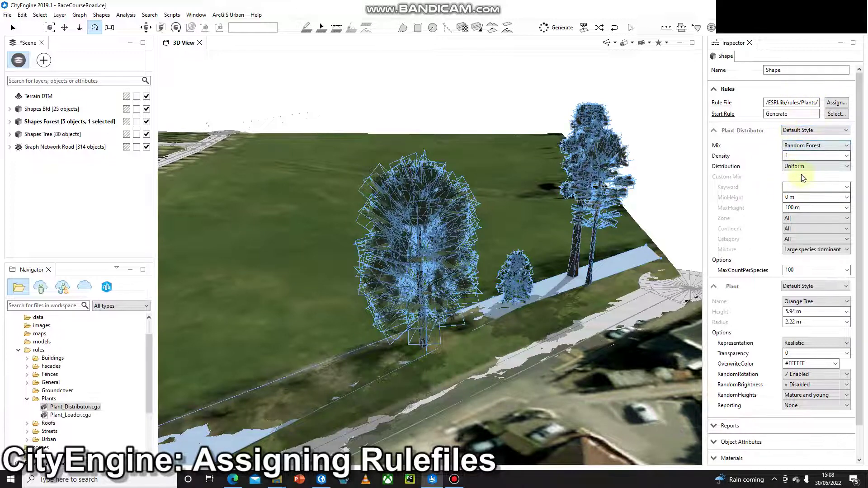
# Try the Tropical tree mix on the forest and view the rendered plants.
pyautogui.click(804, 135)
pyautogui.click(800, 130)
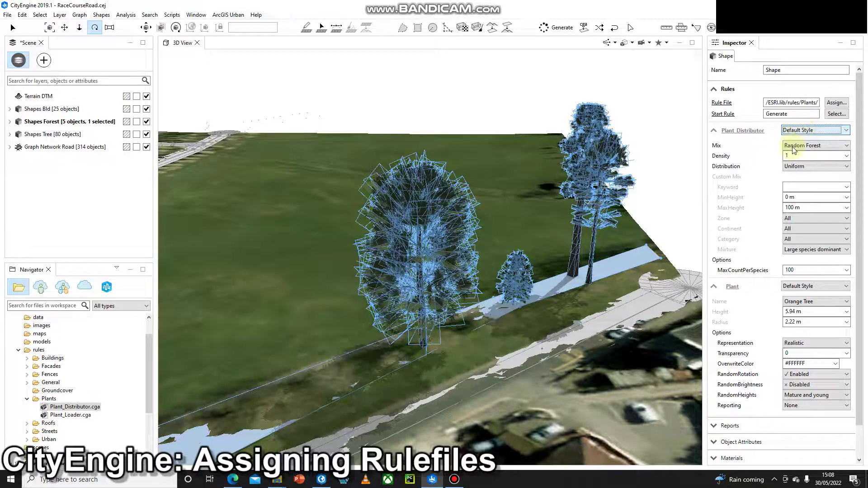
pyautogui.click(793, 145)
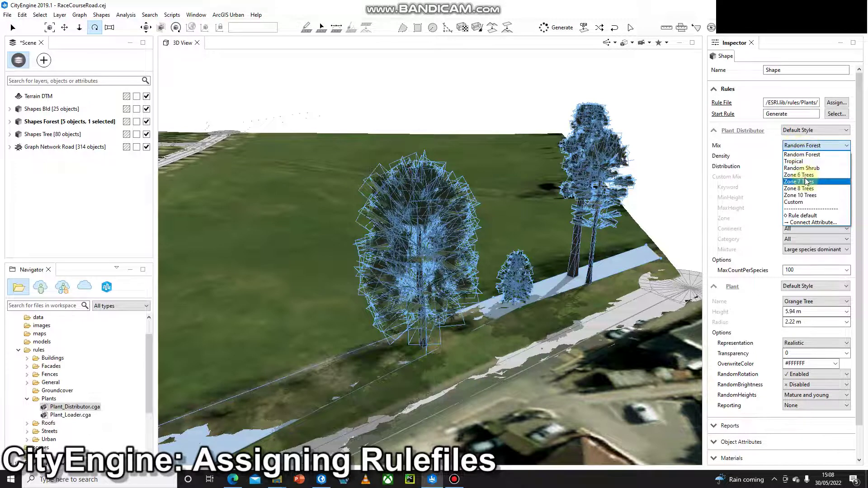
pyautogui.click(804, 162)
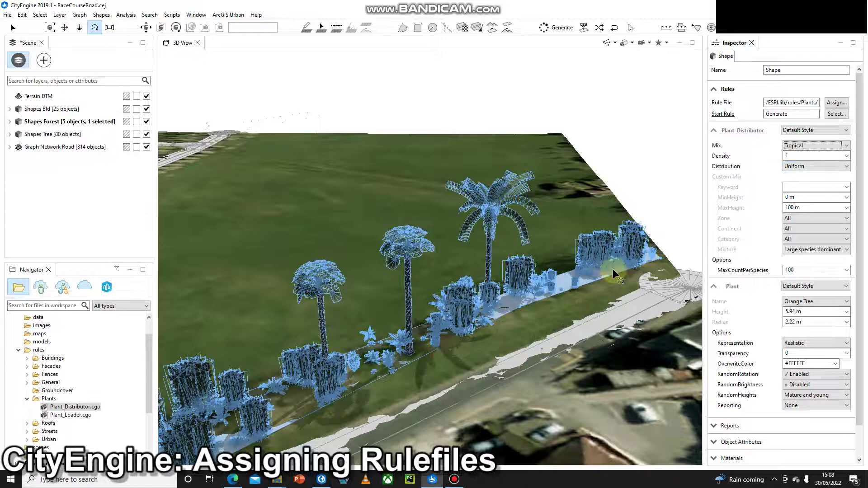
pyautogui.click(13, 27)
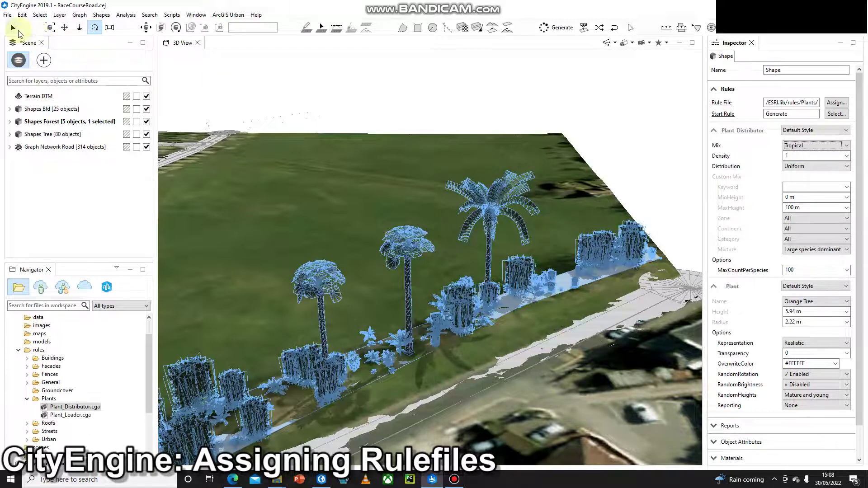
pyautogui.click(584, 217)
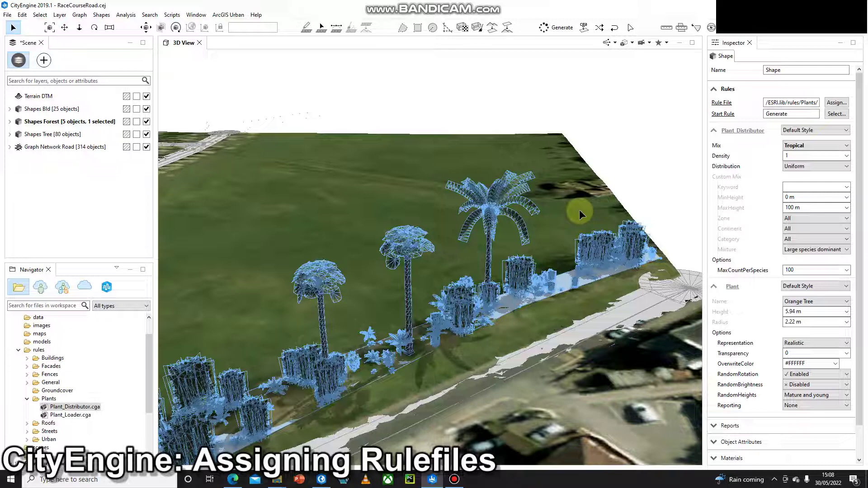
pyautogui.click(579, 210)
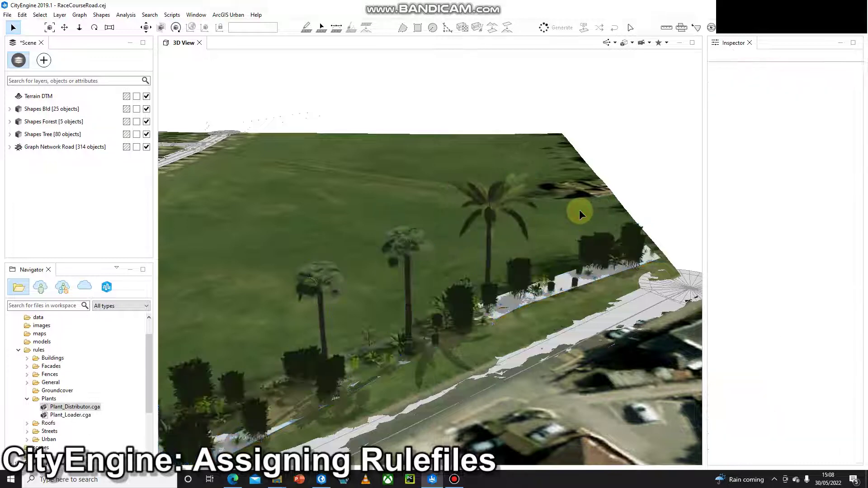
# Set the forest to the Zone 6 Trees mix with Small species dominant.
pyautogui.click(550, 289)
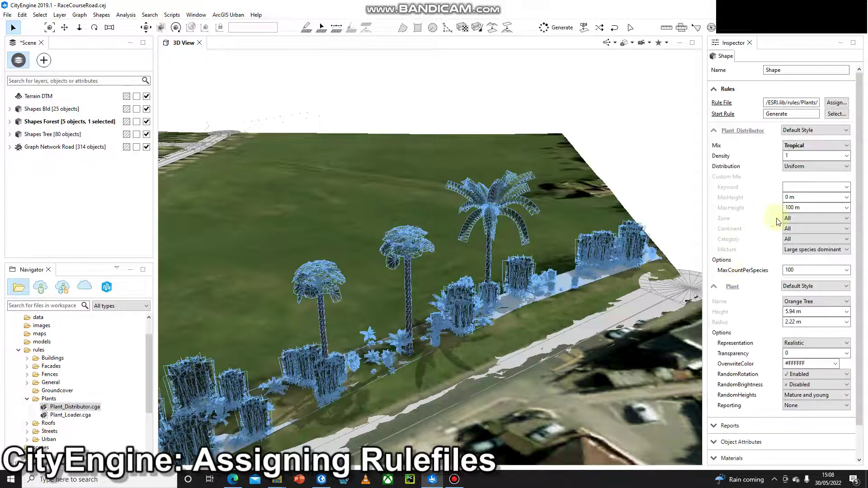
pyautogui.click(796, 145)
pyautogui.click(809, 176)
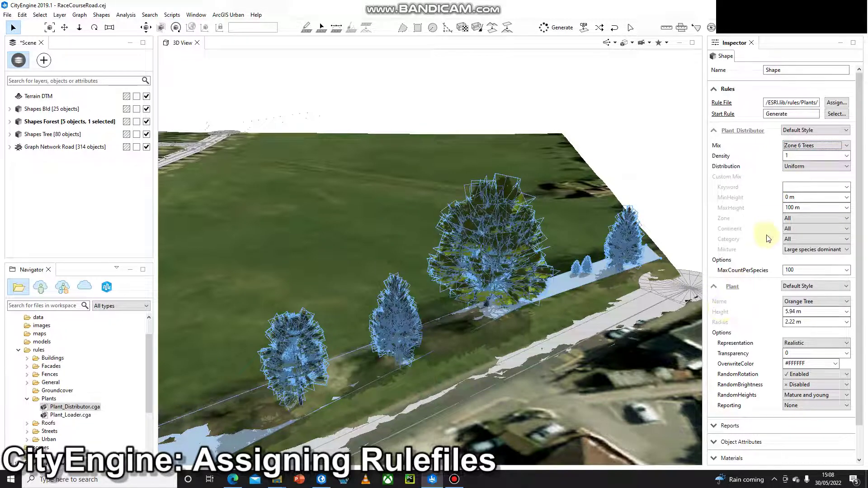
pyautogui.click(801, 207)
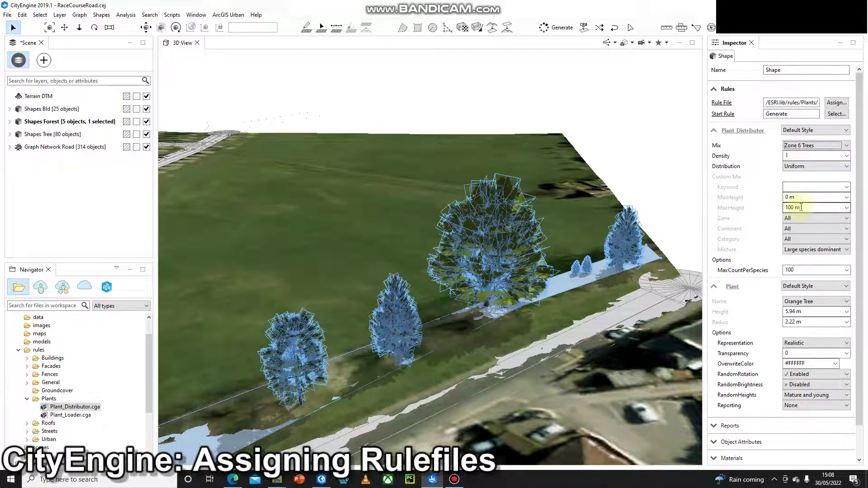
pyautogui.click(817, 250)
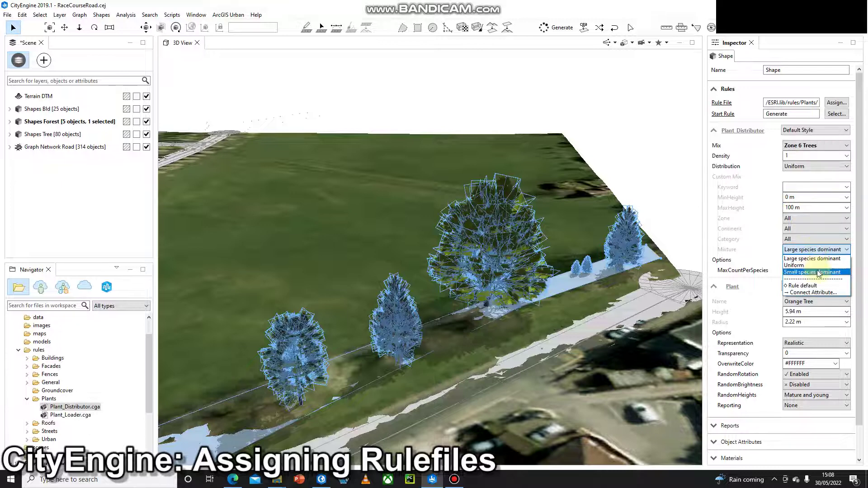
pyautogui.click(814, 272)
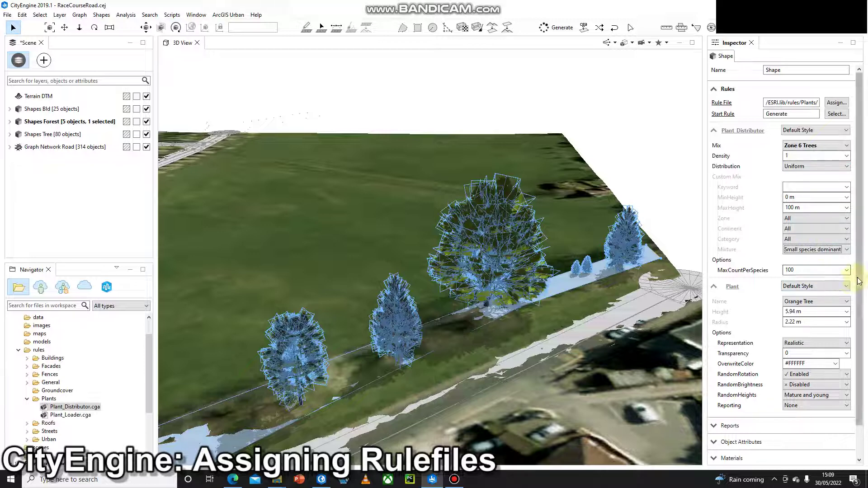
pyautogui.scroll(-1, 832, 289)
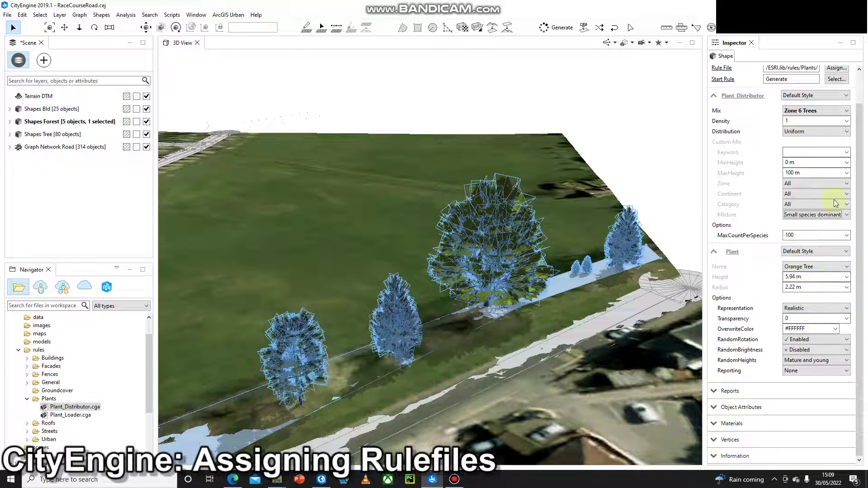
pyautogui.scroll(2, 863, 319)
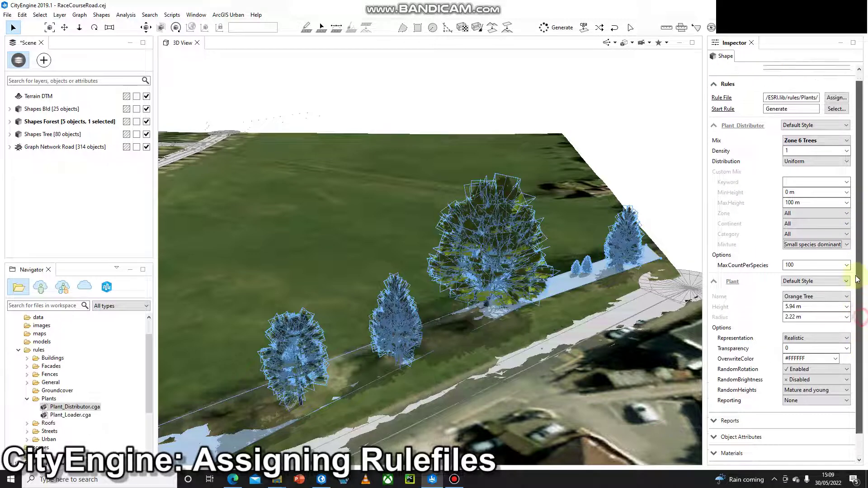
# Change the forest's Mix from Zone 6 Trees to Custom.
pyautogui.click(802, 146)
pyautogui.click(816, 202)
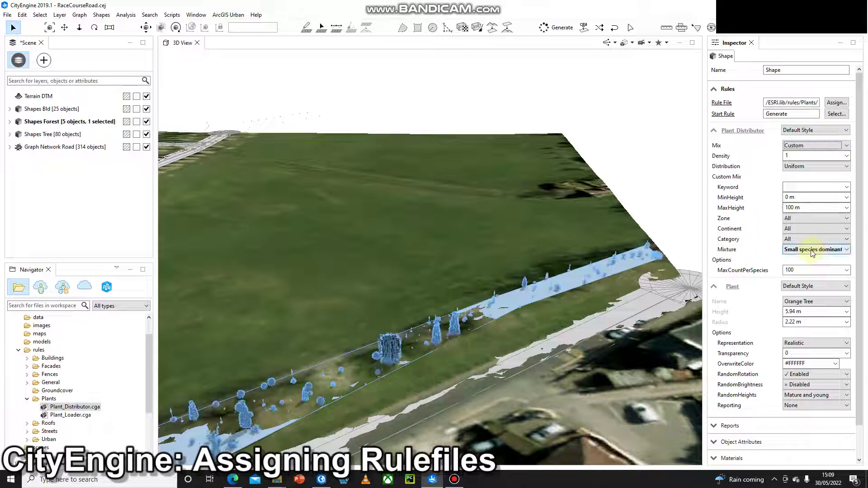
pyautogui.scroll(-3, 814, 265)
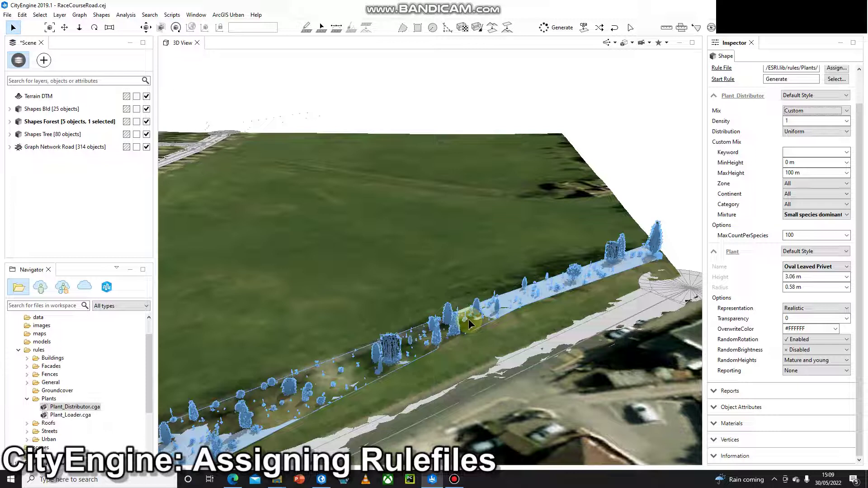
# Change the forest plants' Representation to Schematic, then to Fan.
pyautogui.click(798, 309)
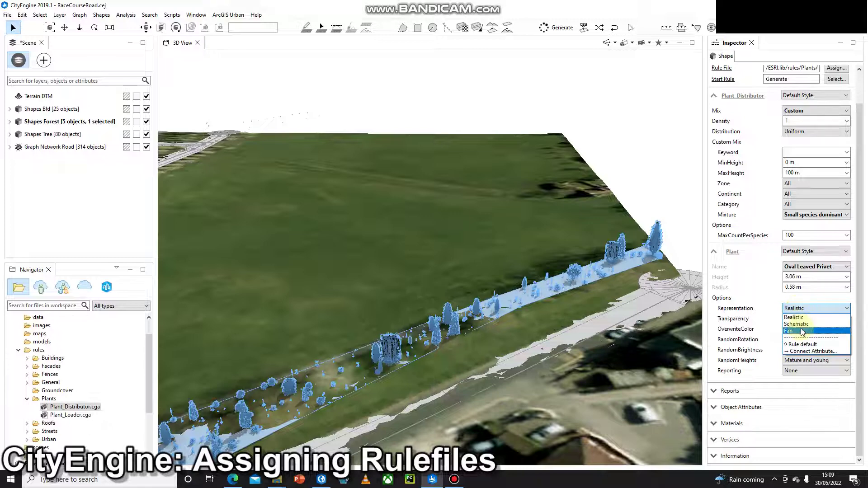
pyautogui.click(797, 324)
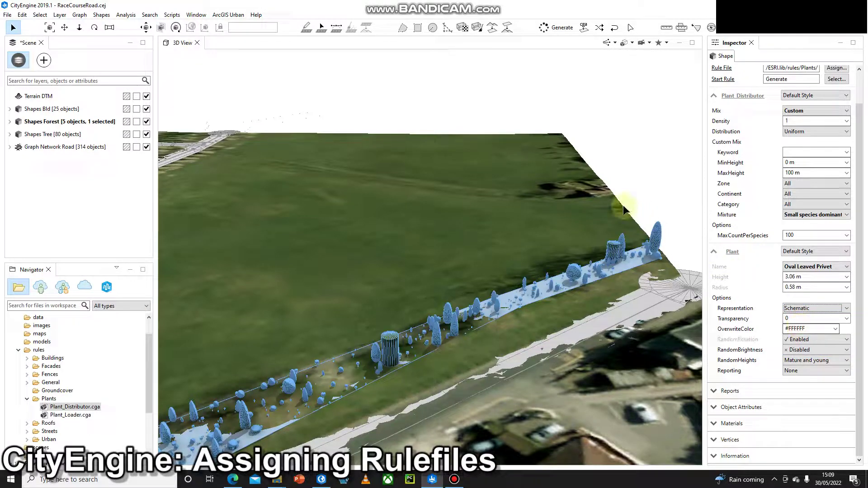
pyautogui.click(813, 310)
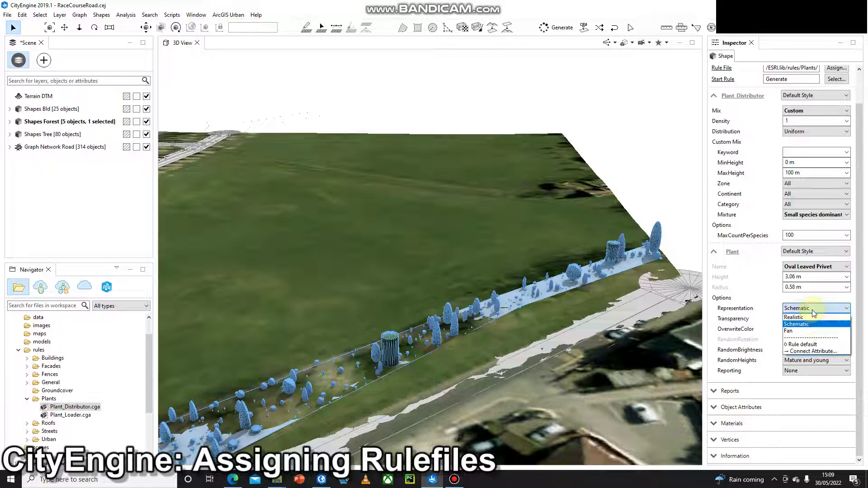
pyautogui.click(813, 331)
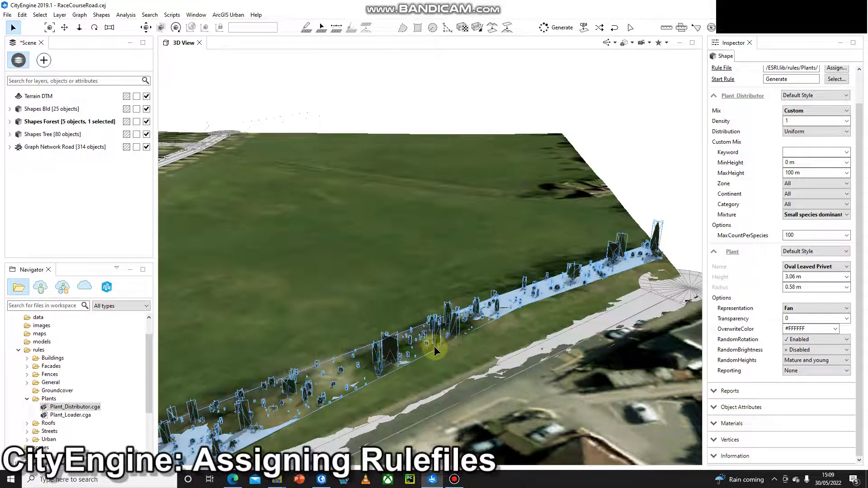
pyautogui.scroll(-5, 429, 347)
pyautogui.scroll(6, 209, 260)
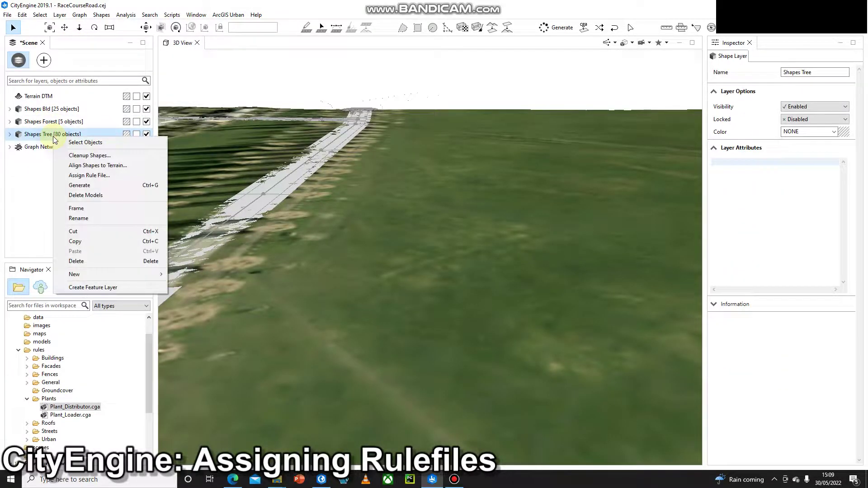
# Select all 80 tree point shapes from the Shapes Tree layer.
pyautogui.click(70, 134)
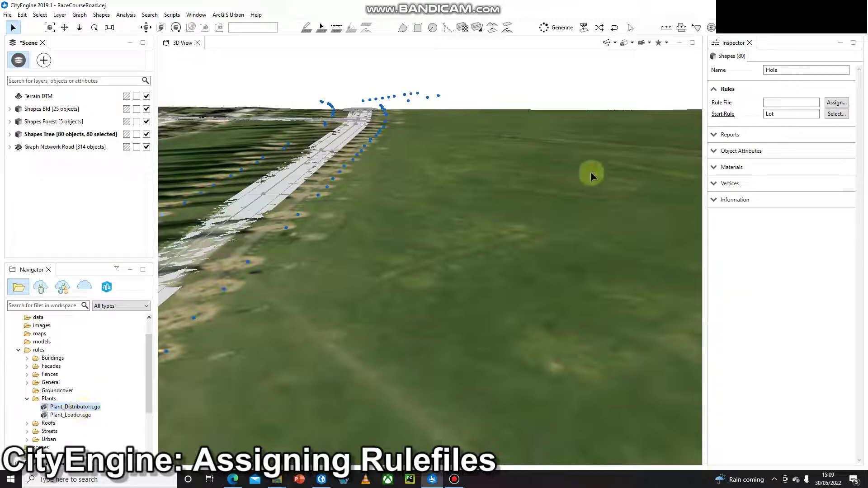
# Assign ESRI.lib/rules/Plants/Plant_Loader.cga as the tree shapes' rule file.
pyautogui.click(837, 103)
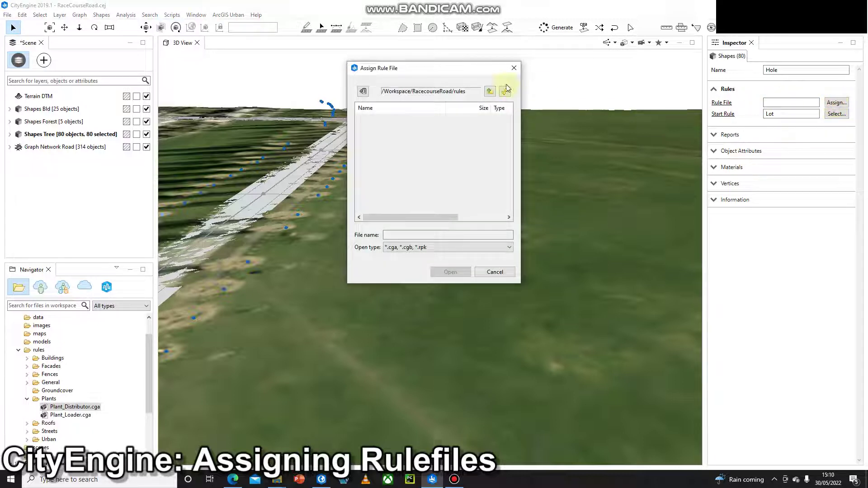
pyautogui.click(490, 92)
pyautogui.click(490, 91)
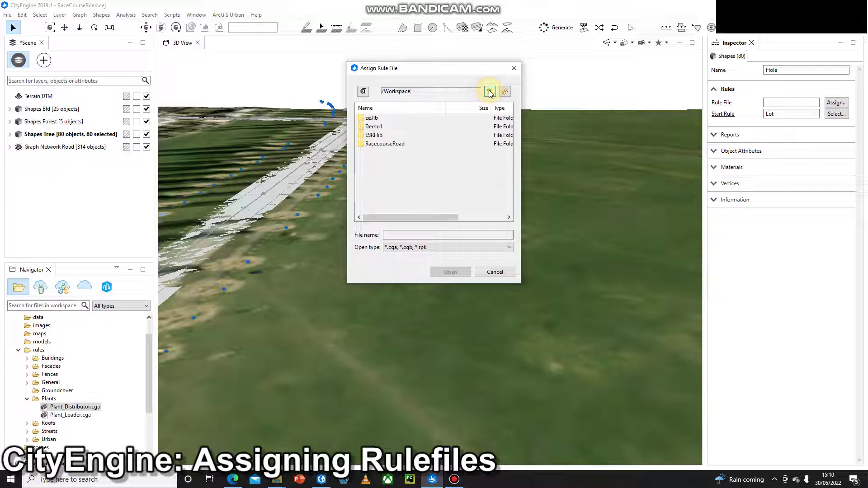
pyautogui.doubleClick(374, 134)
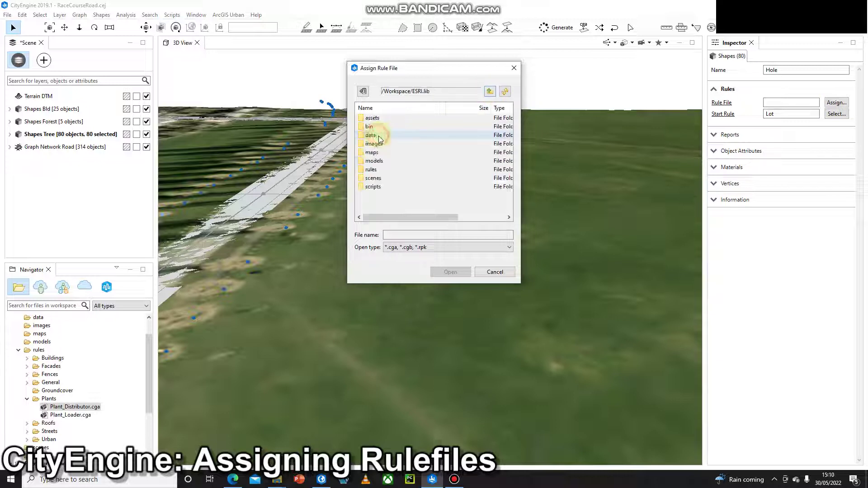
pyautogui.doubleClick(384, 169)
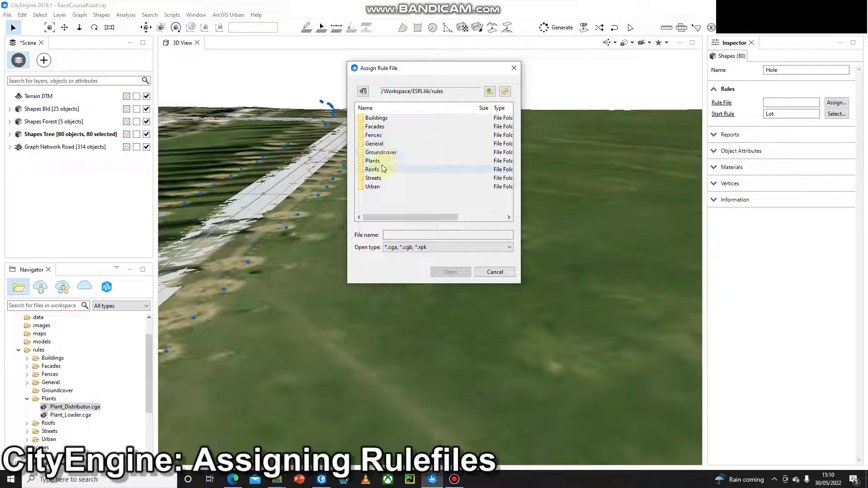
pyautogui.doubleClick(375, 162)
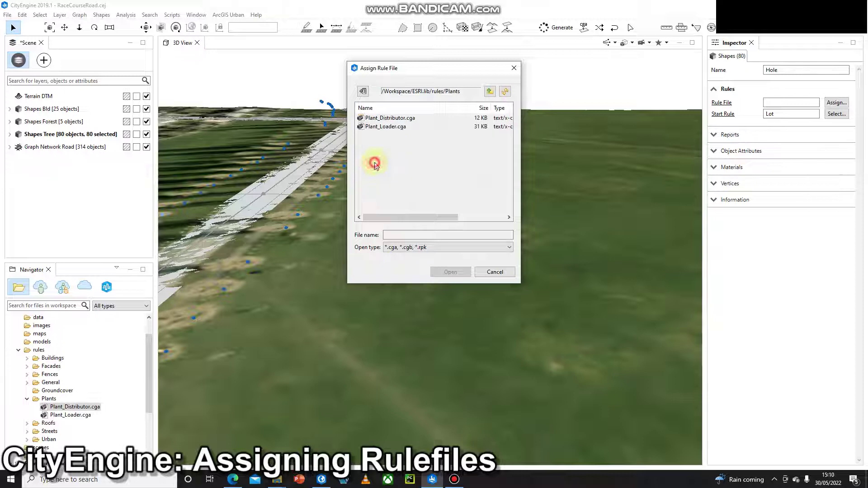
pyautogui.click(384, 127)
pyautogui.click(439, 271)
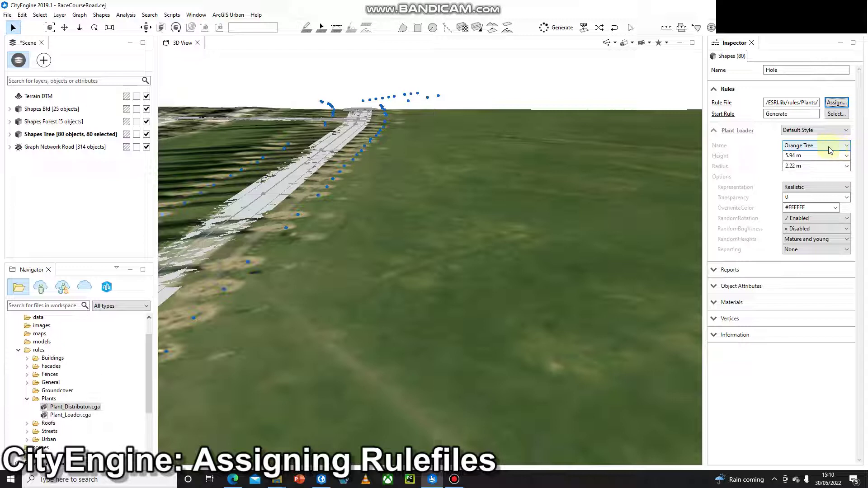
# Generate Orange Tree models on all 80 tree points and view along the row.
pyautogui.click(555, 32)
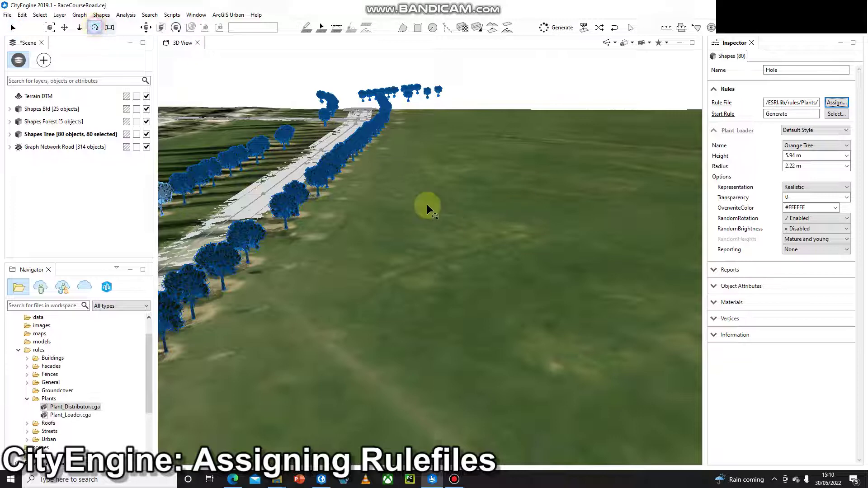
pyautogui.moveTo(426, 204)
pyautogui.keyDown('alt'); pyautogui.mouseDown()
pyautogui.moveTo(430, 254)
pyautogui.moveTo(425, 216)
pyautogui.mouseUp(); pyautogui.keyUp('alt')
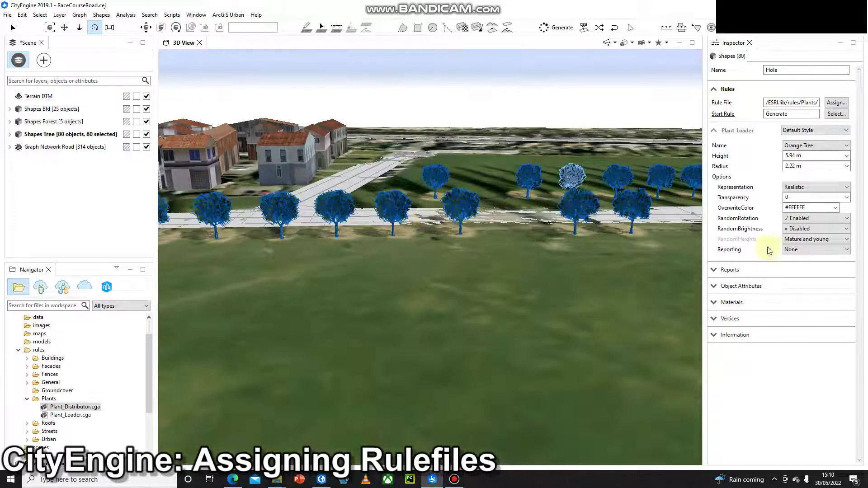
# Change the tree species to White Oak, 27.37 m tall, and view from above.
pyautogui.click(844, 146)
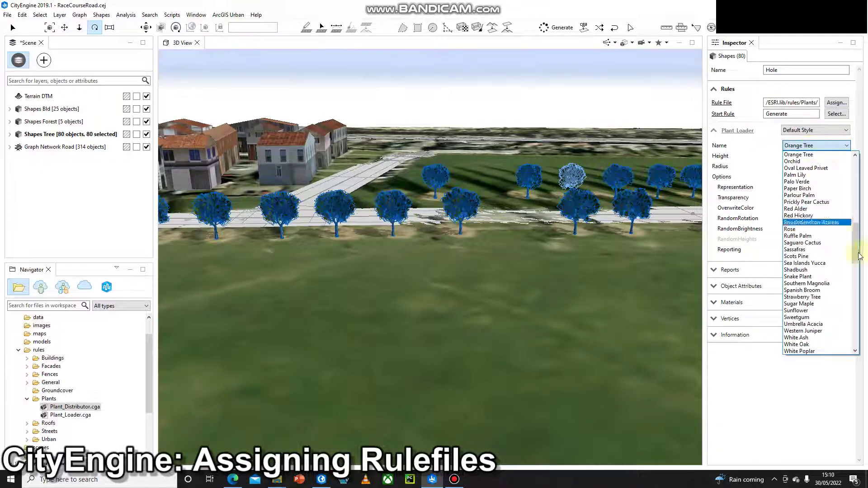
pyautogui.moveTo(860, 256)
pyautogui.mouseDown()
pyautogui.moveTo(854, 166)
pyautogui.moveTo(857, 270)
pyautogui.mouseUp()
pyautogui.click(825, 264)
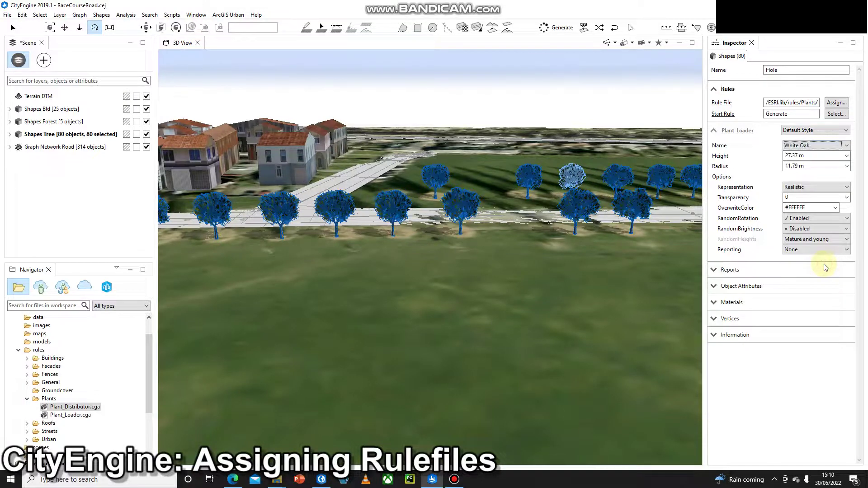
pyautogui.keyDown('alt'); pyautogui.moveTo(547, 220); pyautogui.dragTo(446, 253); pyautogui.keyUp('alt')
# Switch the White Oak trees' Plant_Loader Representation to Schematic.
pyautogui.scroll(-5, 447, 248)
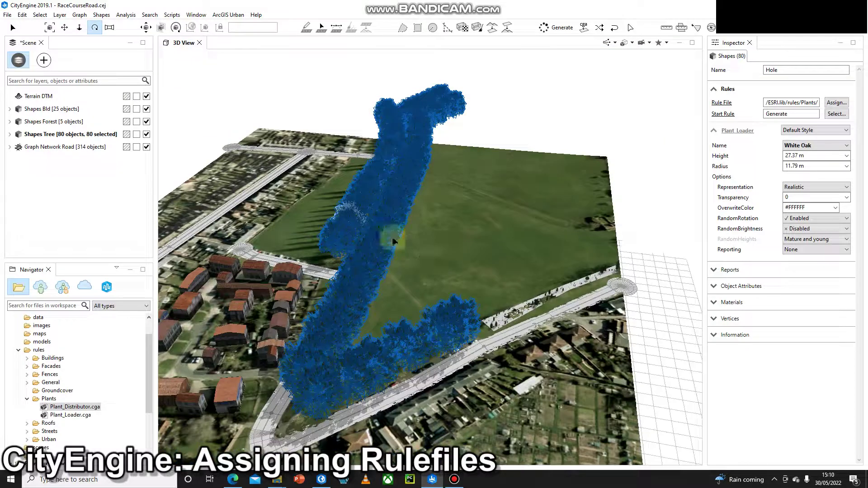
pyautogui.click(814, 187)
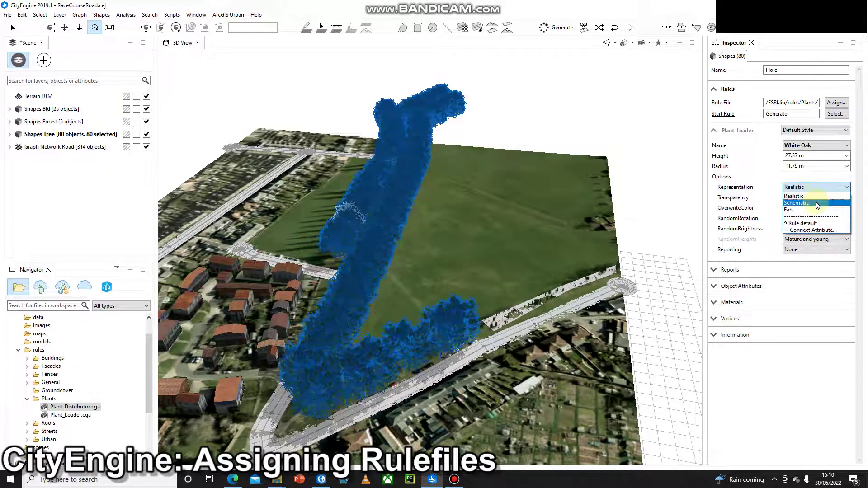
pyautogui.click(816, 202)
pyautogui.click(813, 187)
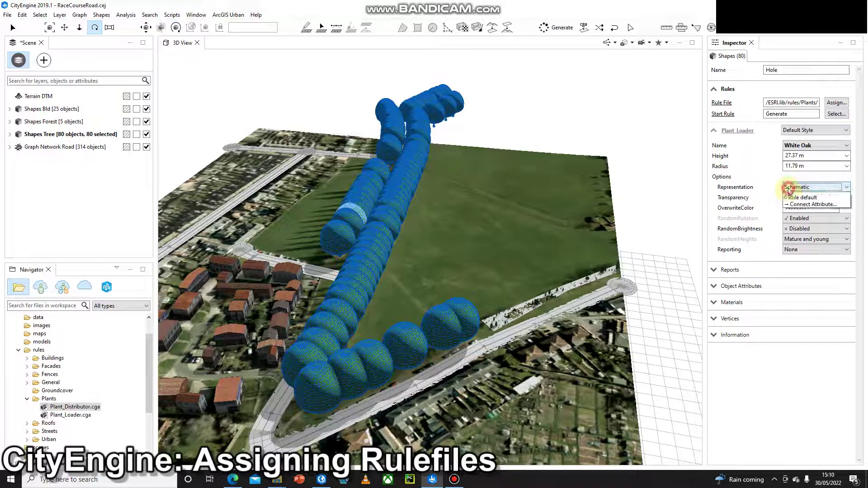
pyautogui.click(809, 202)
# Change the oak Representation to Fan and orbit the view to inspect the row.
pyautogui.click(811, 187)
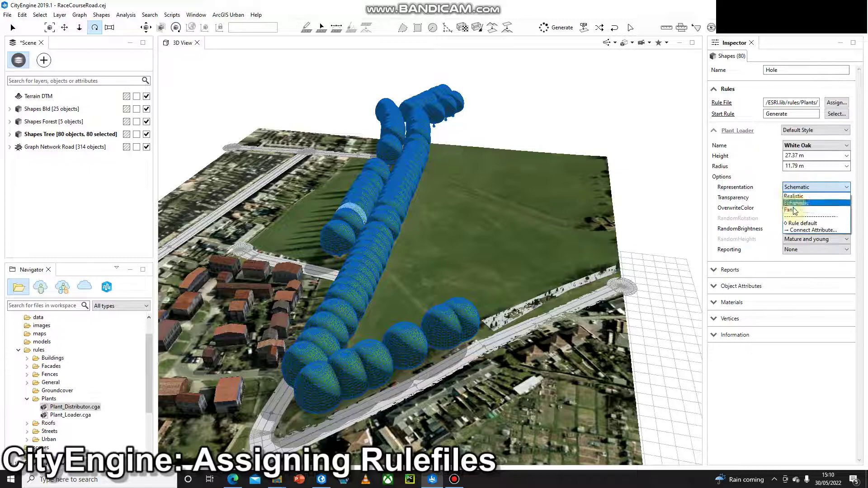
pyautogui.click(795, 207)
pyautogui.moveTo(415, 252); pyautogui.dragTo(583, 192)
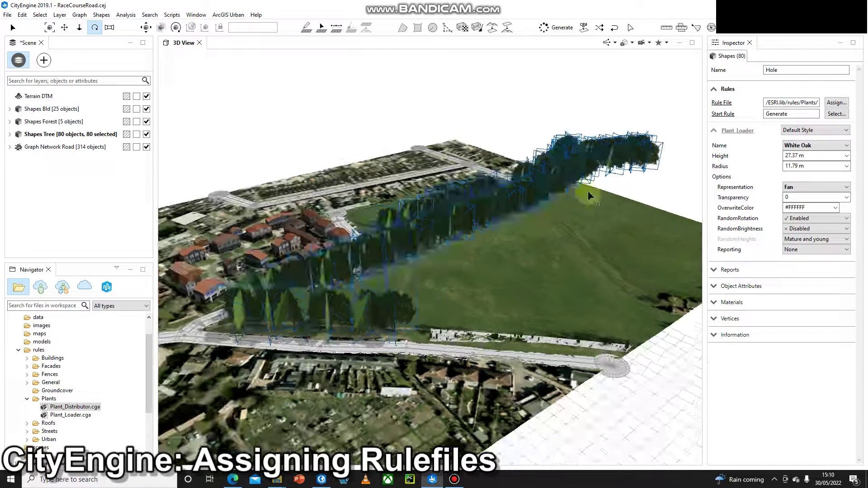
pyautogui.moveTo(507, 241); pyautogui.dragTo(501, 256)
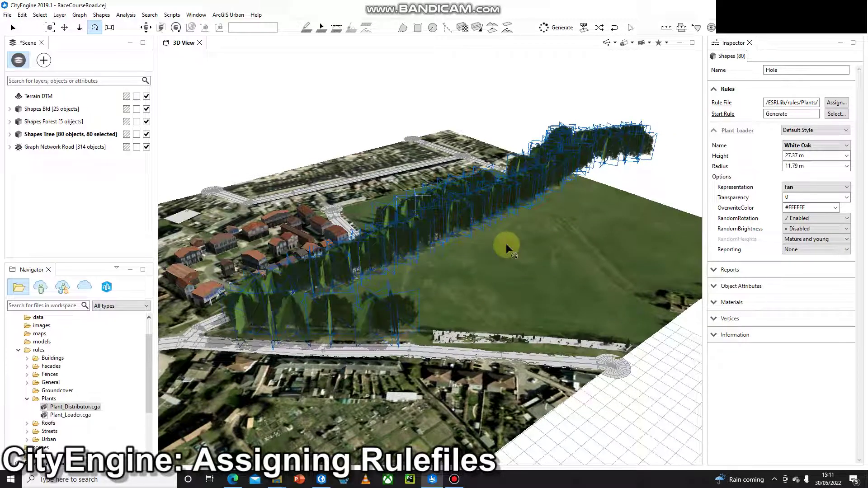